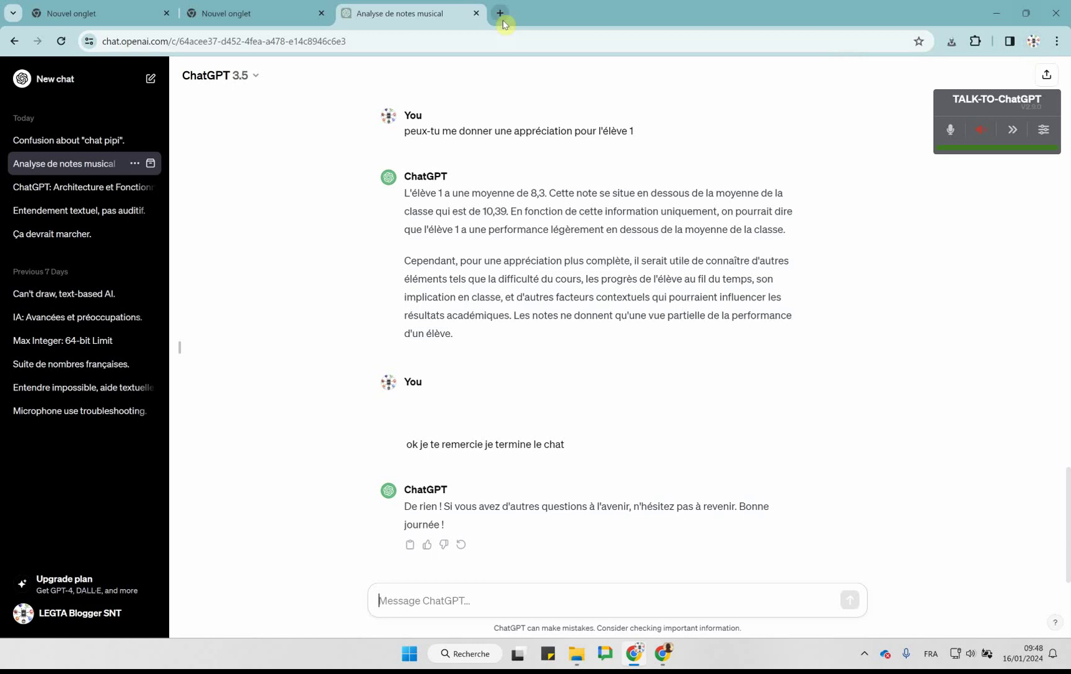
- Switch to the teacher's nantes-terre-atlantique.com browser profile, search Google for snt rieffel and open the Blog 2nde SNT NTA site
click(1034, 42)
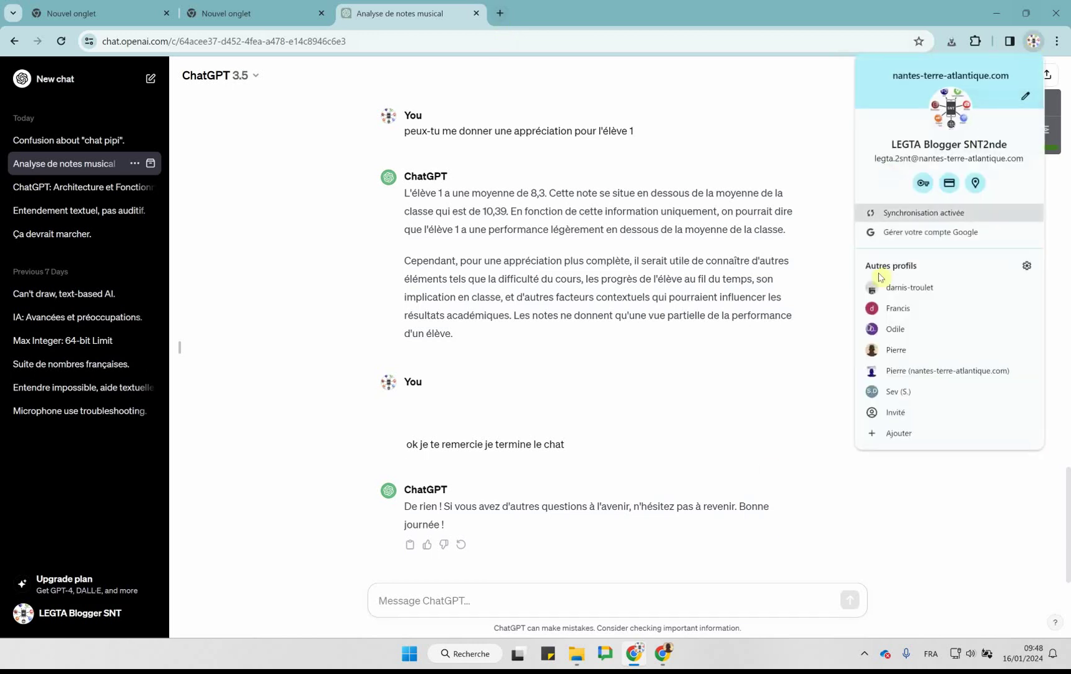
click(896, 371)
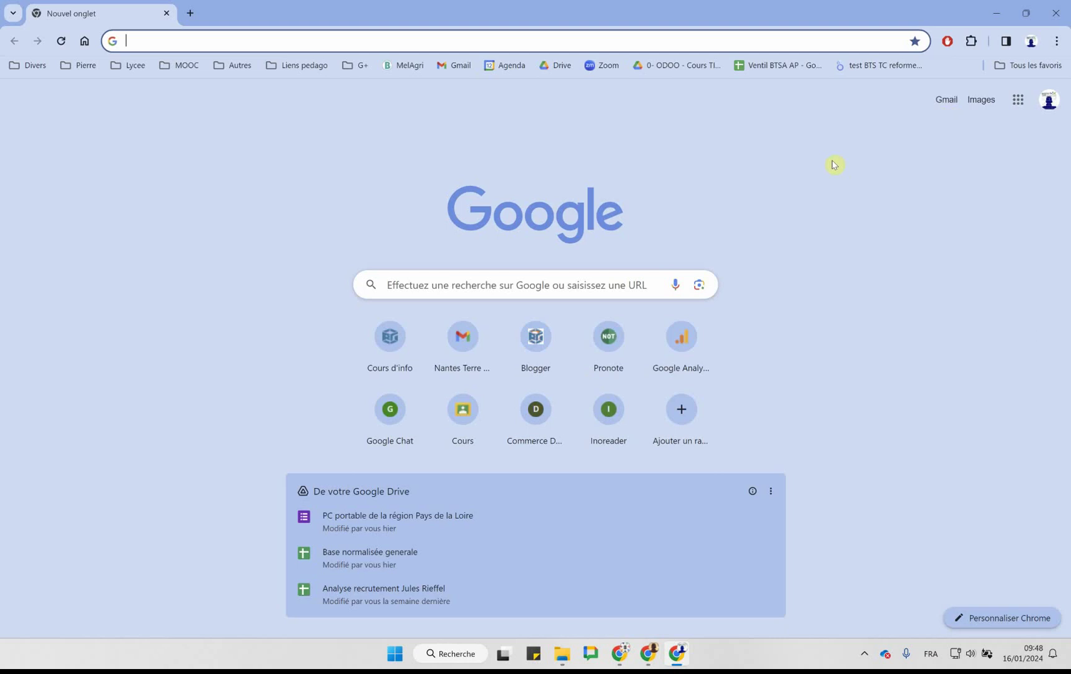
click(512, 281)
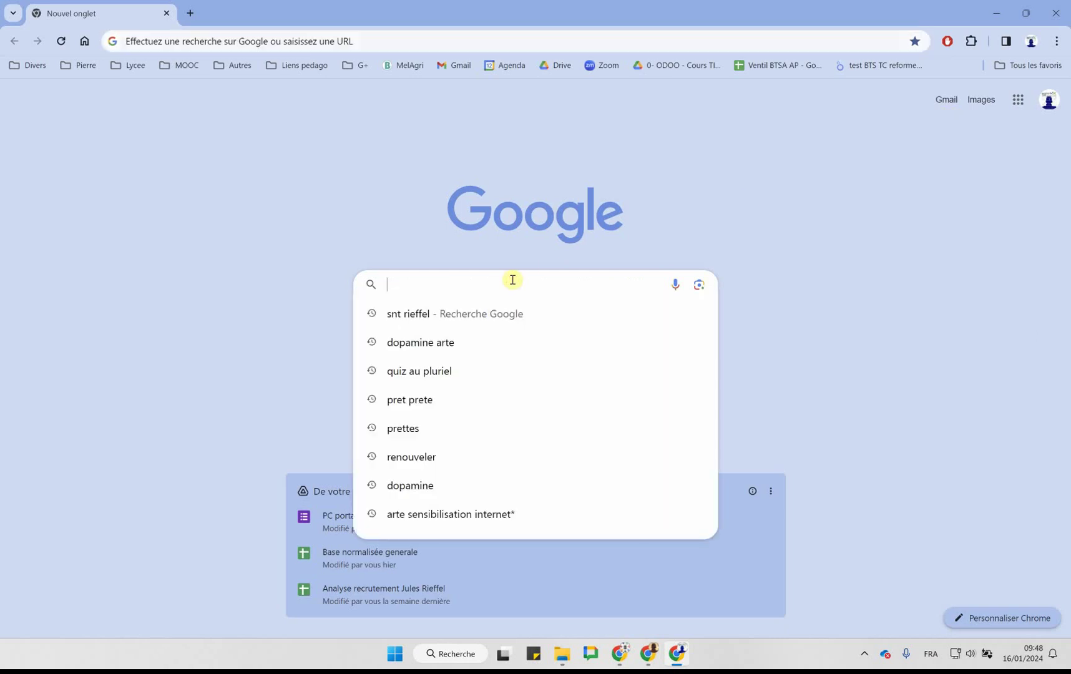
click(430, 324)
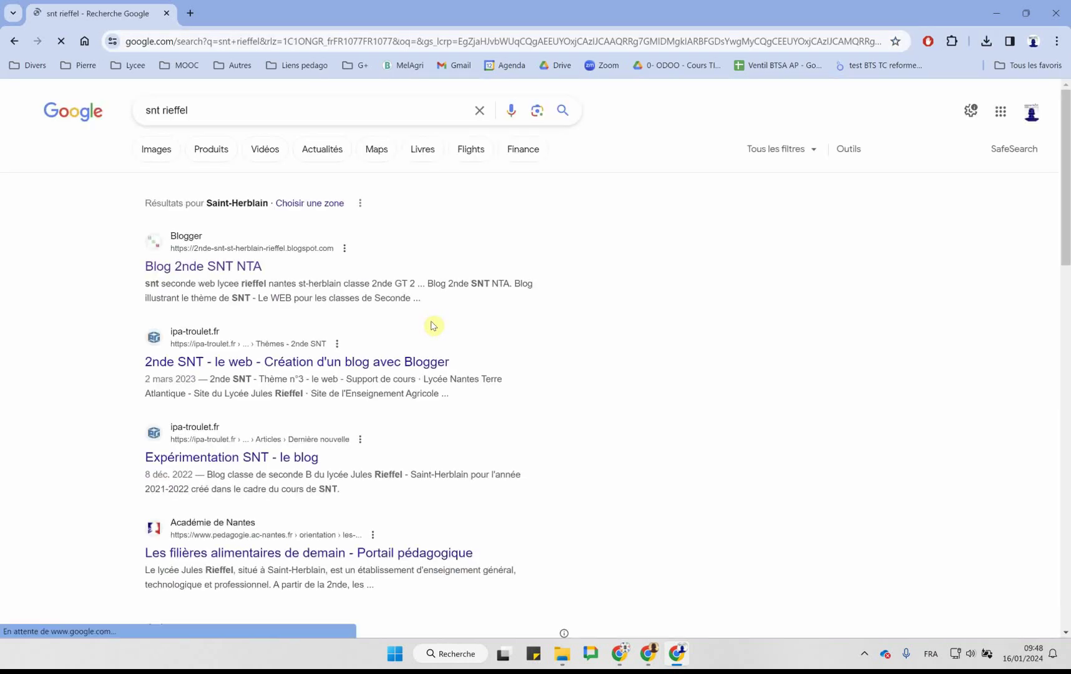
click(211, 269)
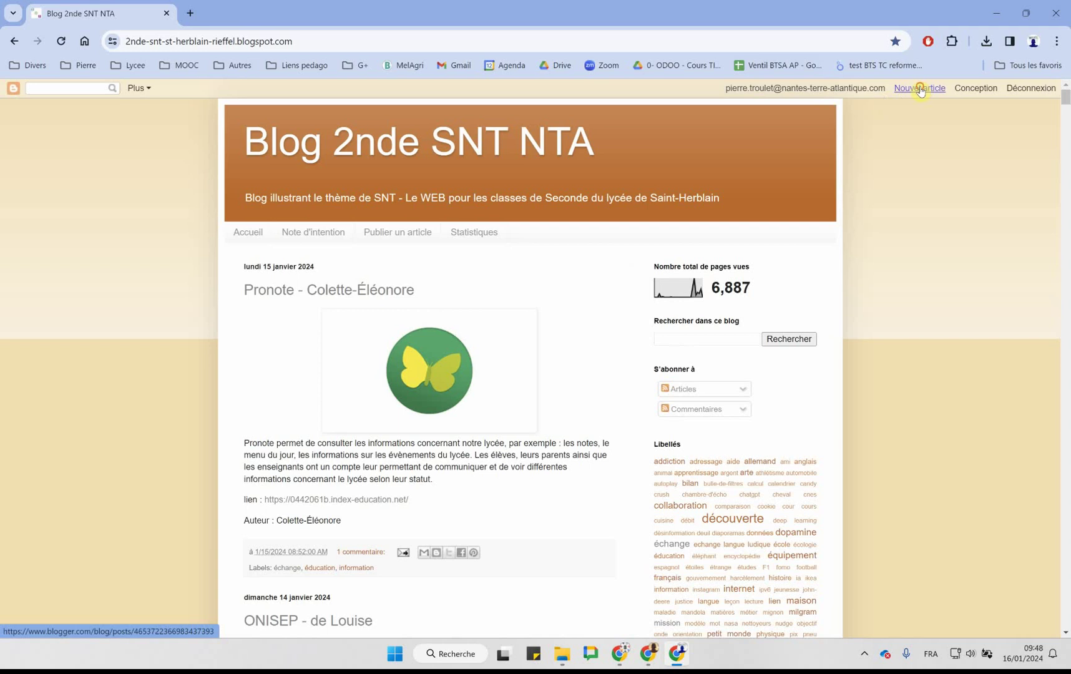
- Create an article titled "IA et appréciations d'une série de note - de" plus the author's first name and "(prof)", with Image as placeholder body text
click(919, 89)
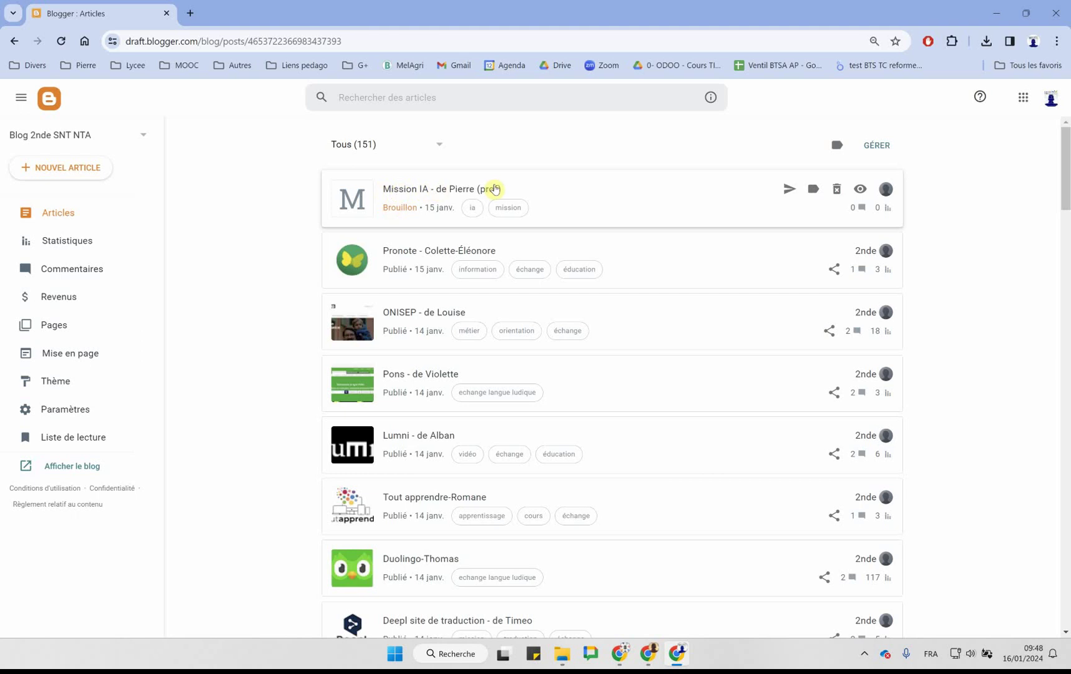
click(74, 172)
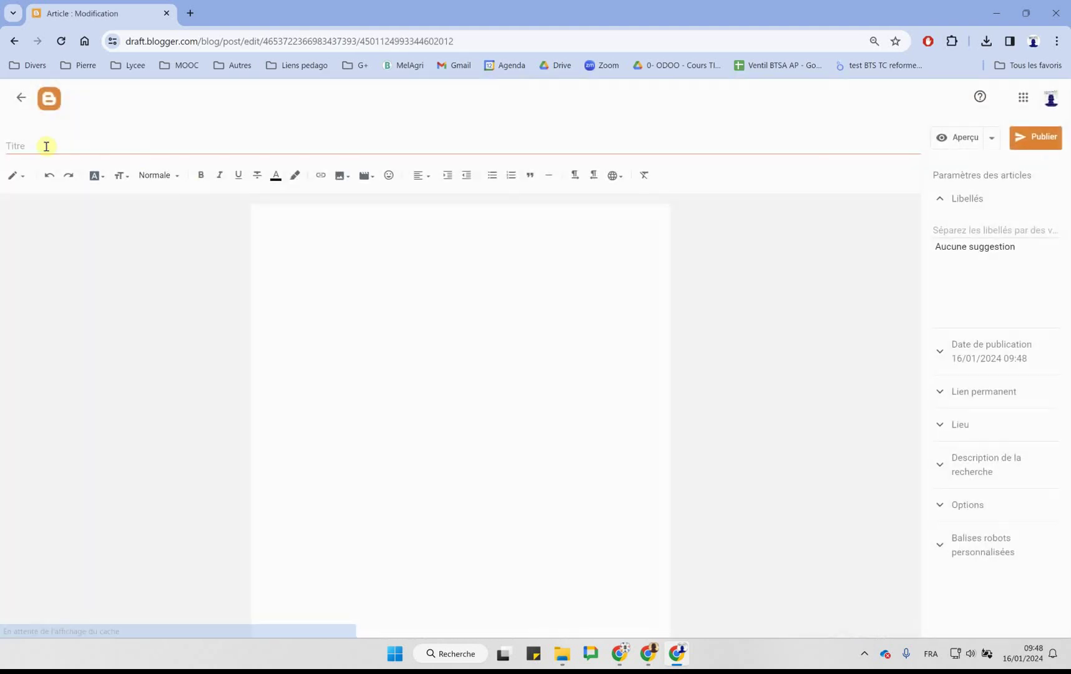
click(47, 146)
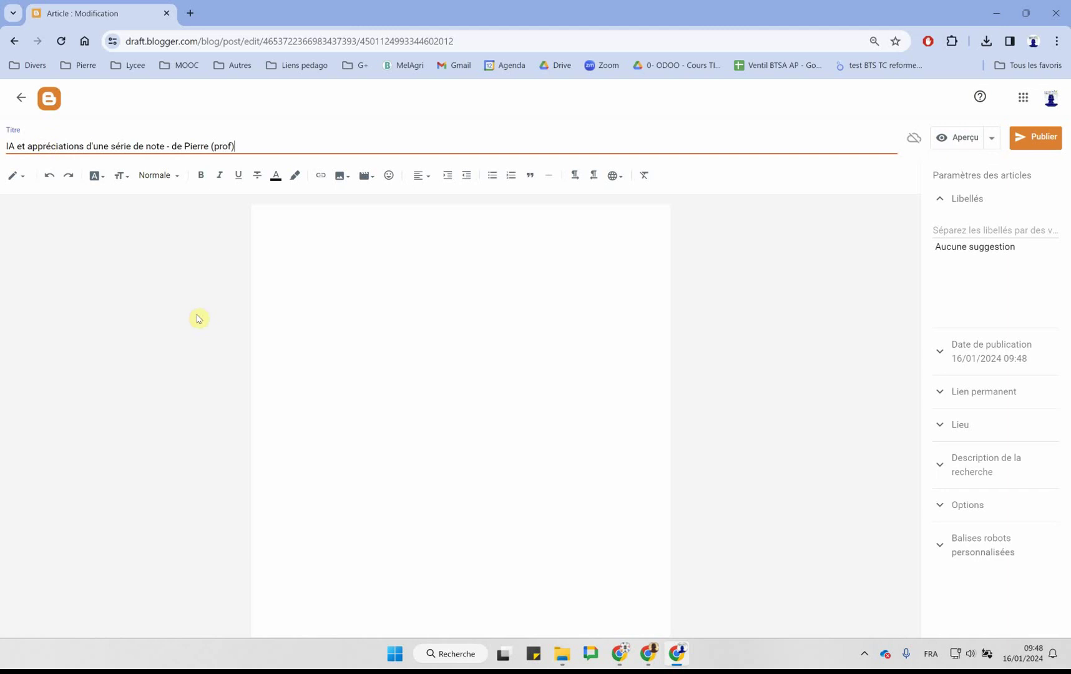
click(358, 232)
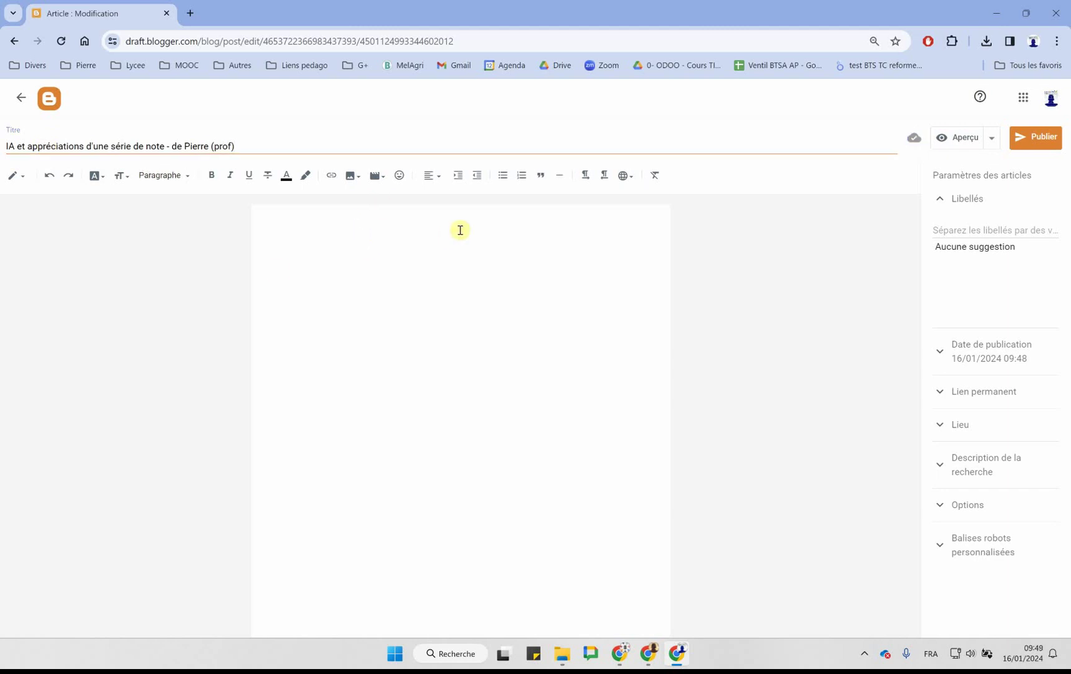
text(Image)
- Enter the labels IA, dialogue and appréciation for the article, separated by commas
click(974, 231)
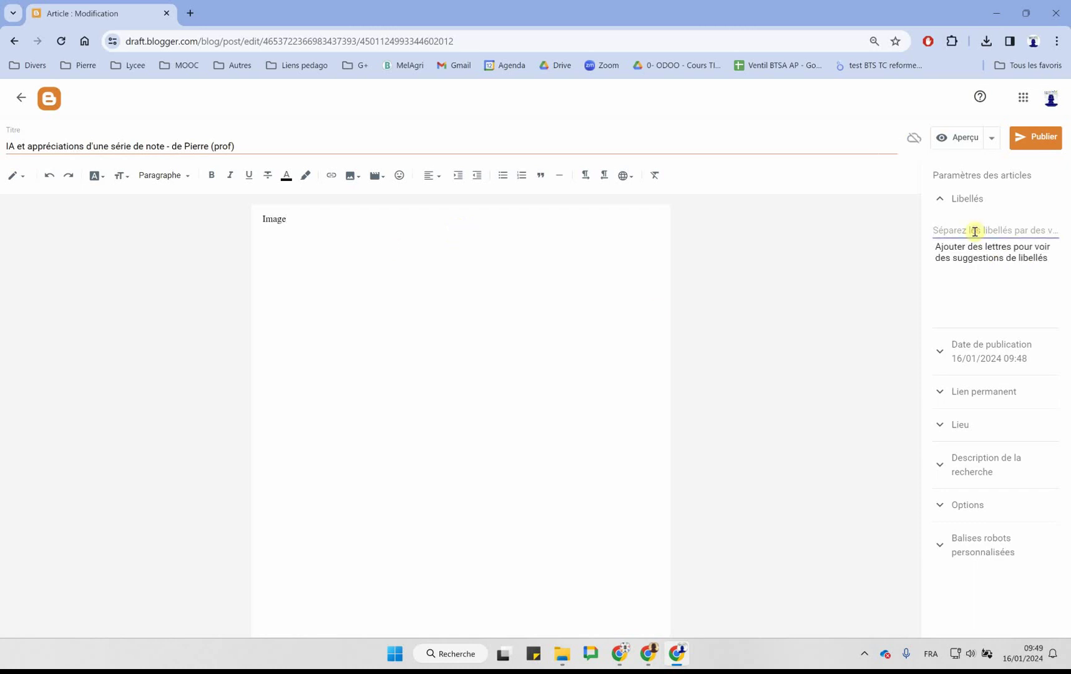
text(IA)
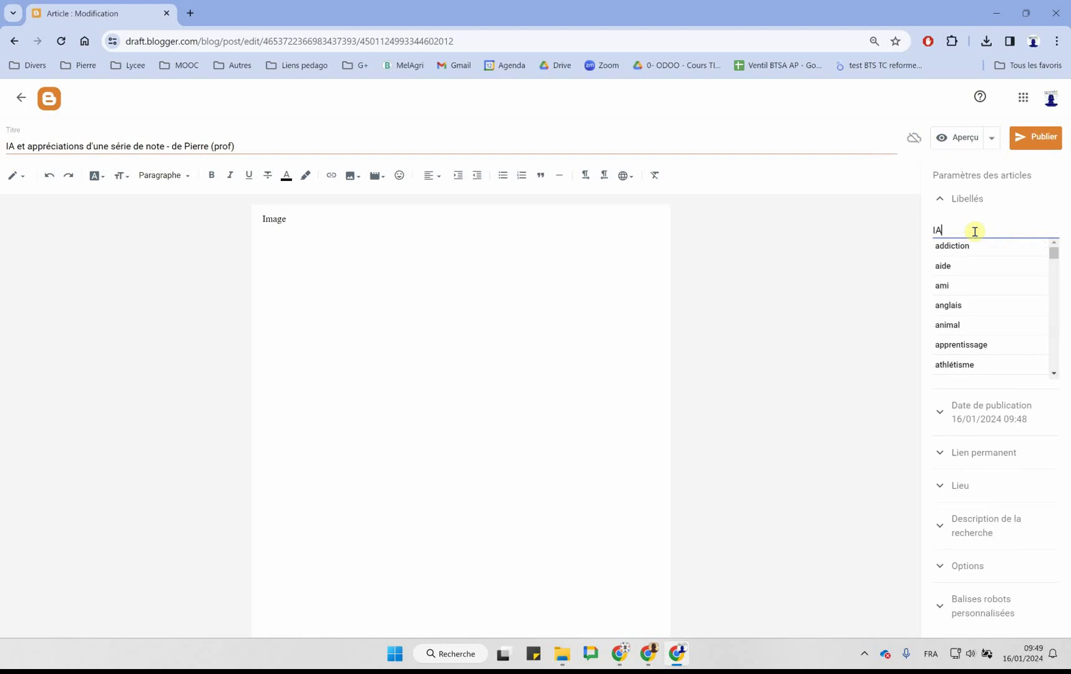
text(,)
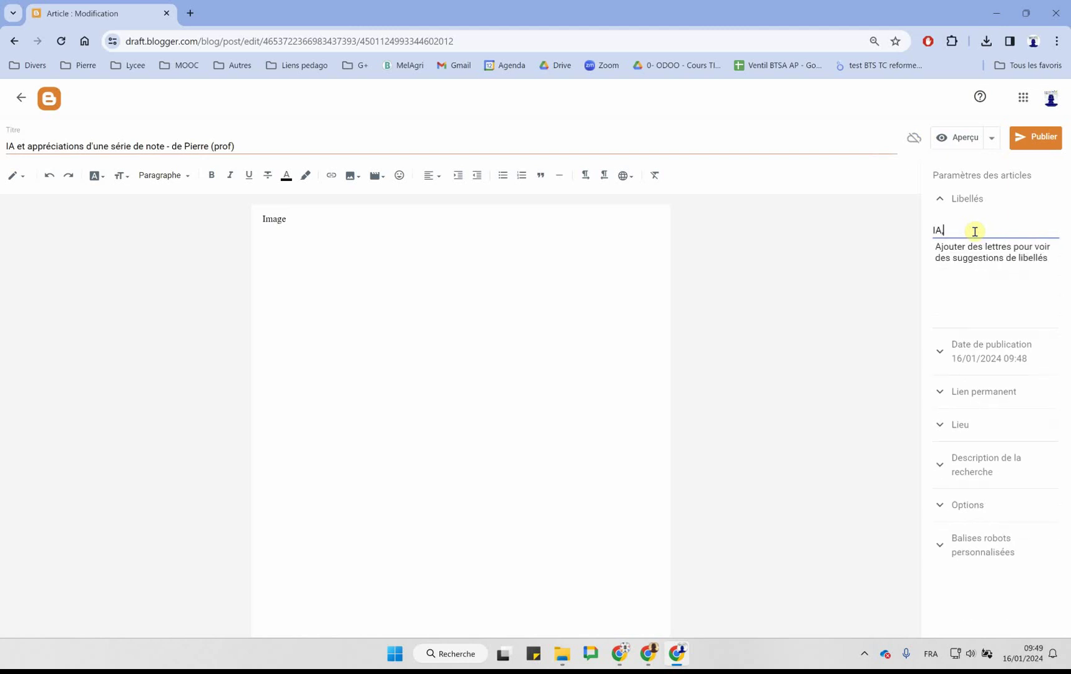
text( dialogue)
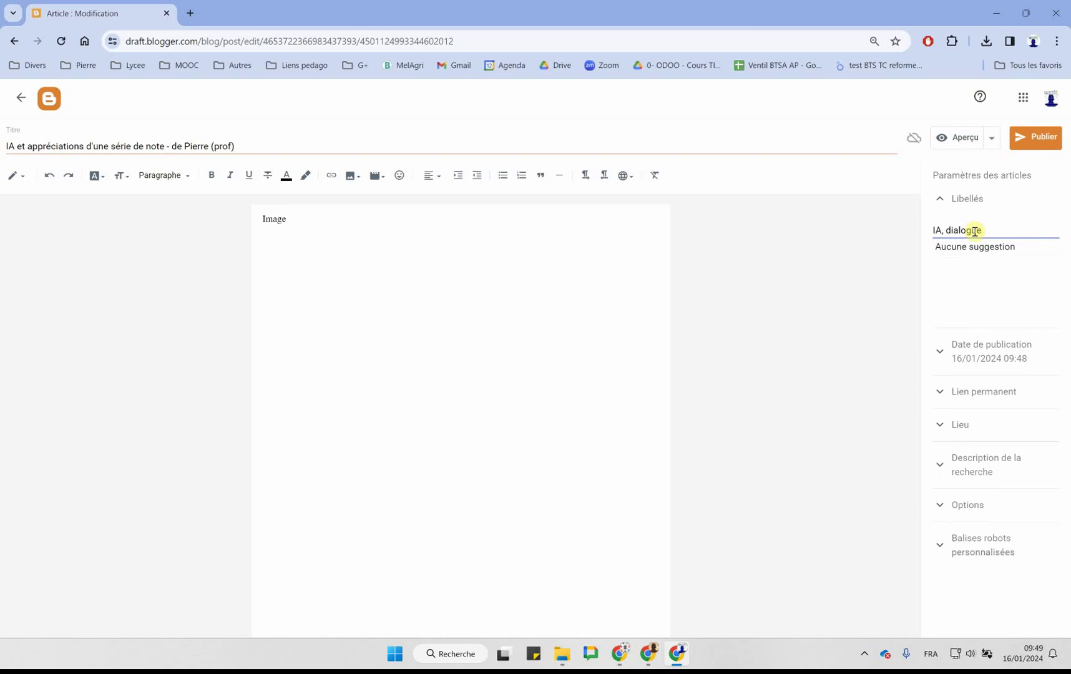
text(,a)
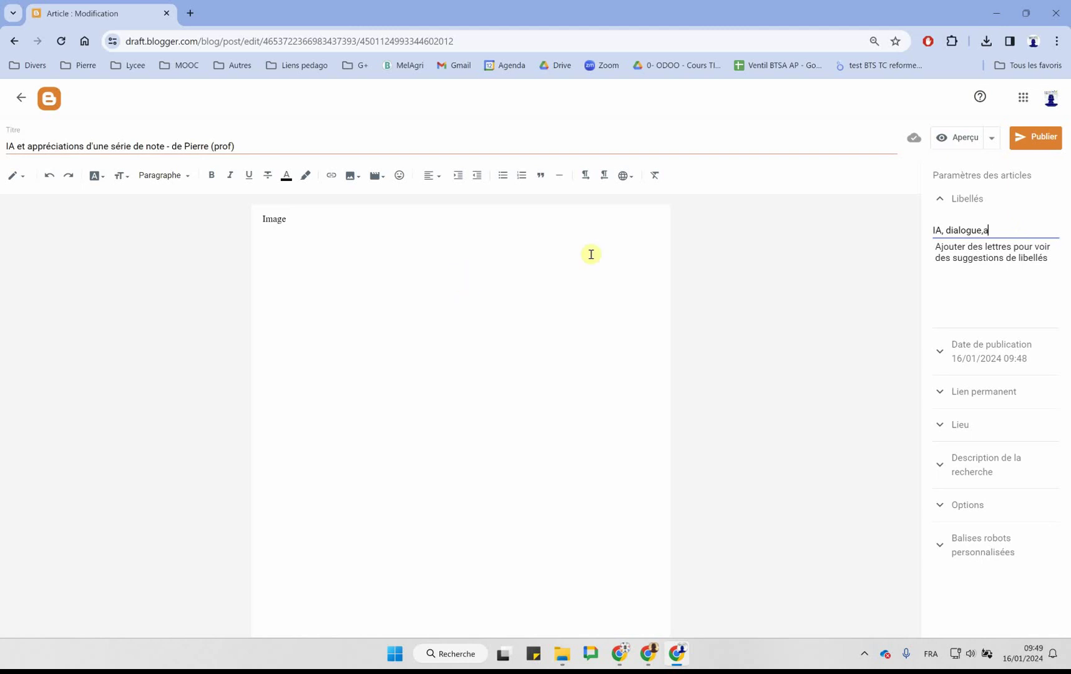
text(ppréciation)
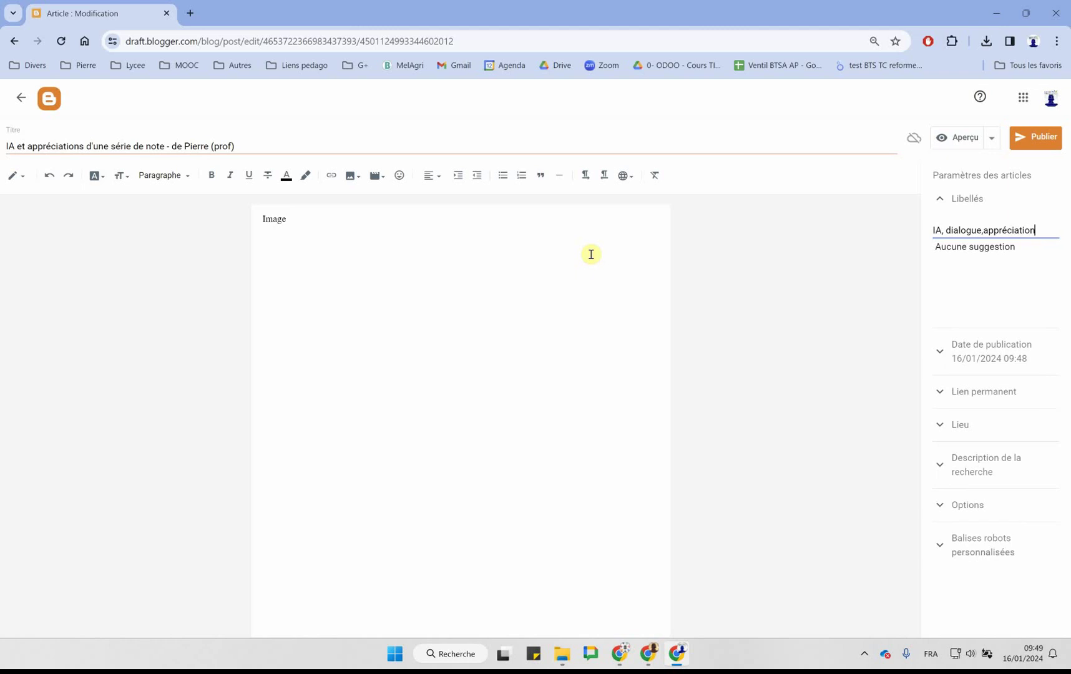
- Replace the article's first label with lowercase ia and return to the article body below the placeholder text
double_click(936, 231)
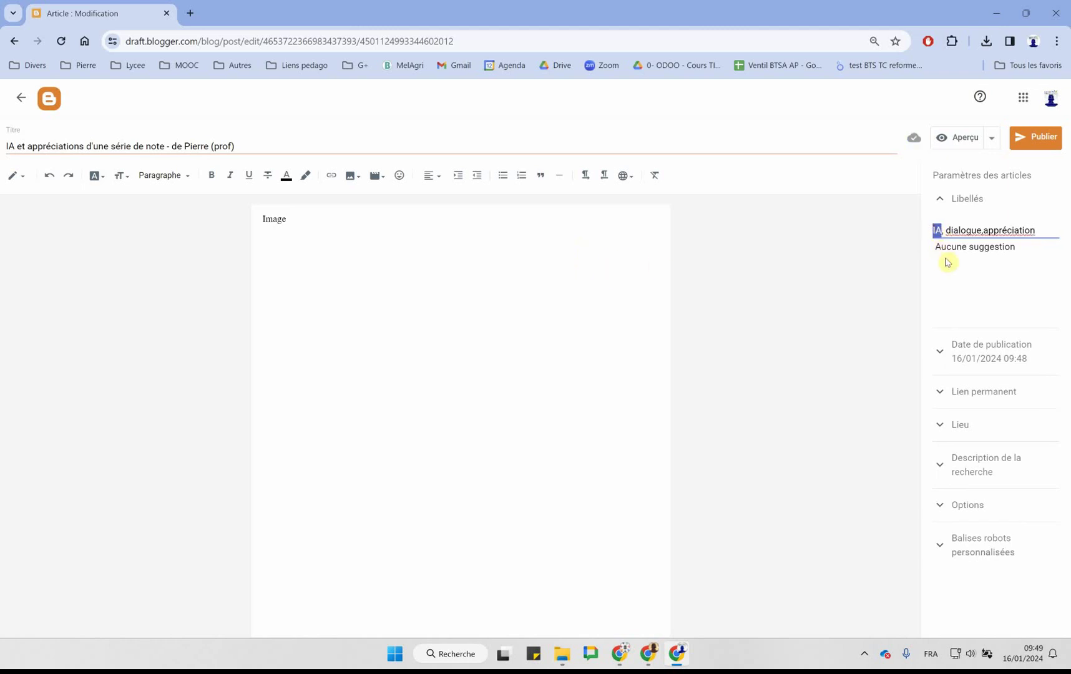
key(BackSpace)
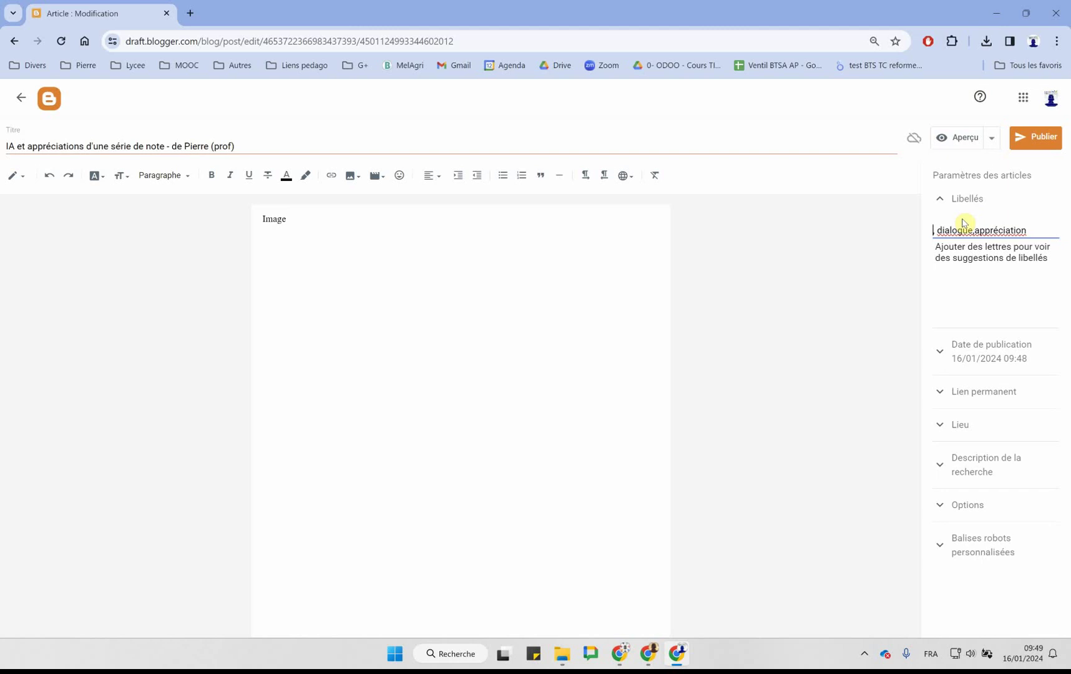
text(ia,)
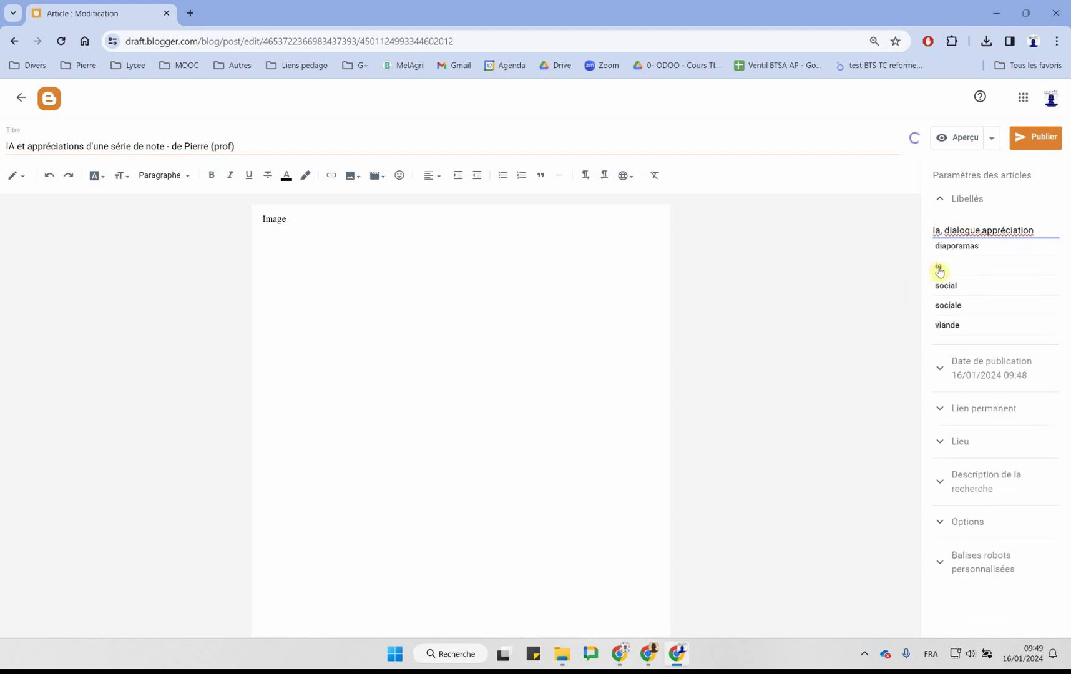
click(938, 268)
click(273, 247)
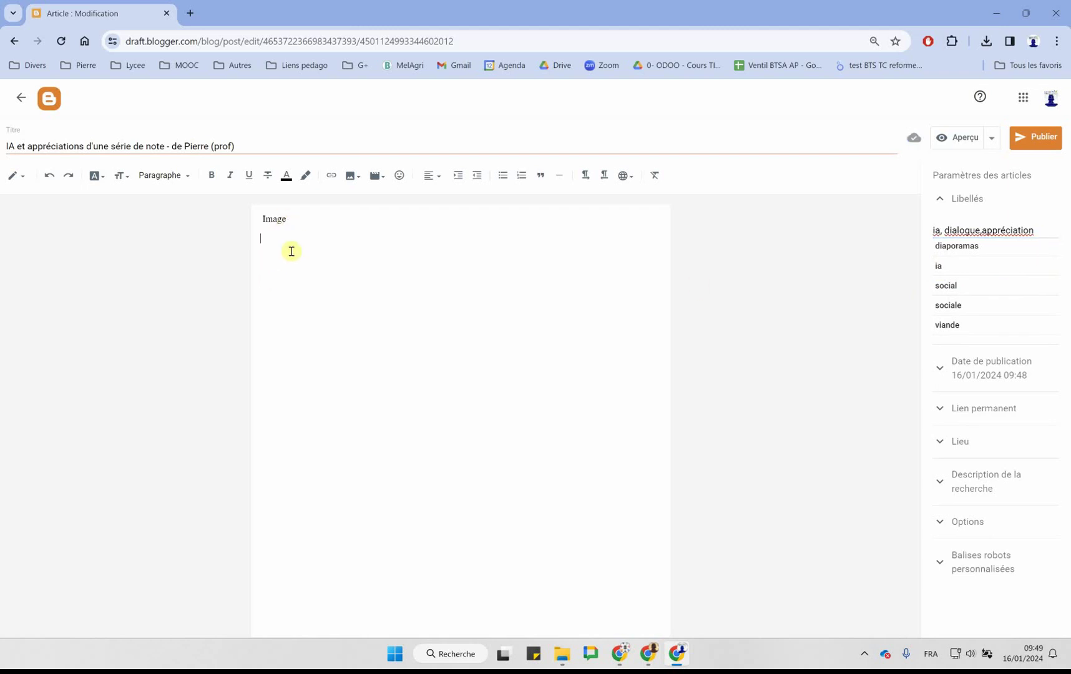
- Search Google Images in a new browser tab for ia appreciation scolaire
click(190, 13)
click(446, 282)
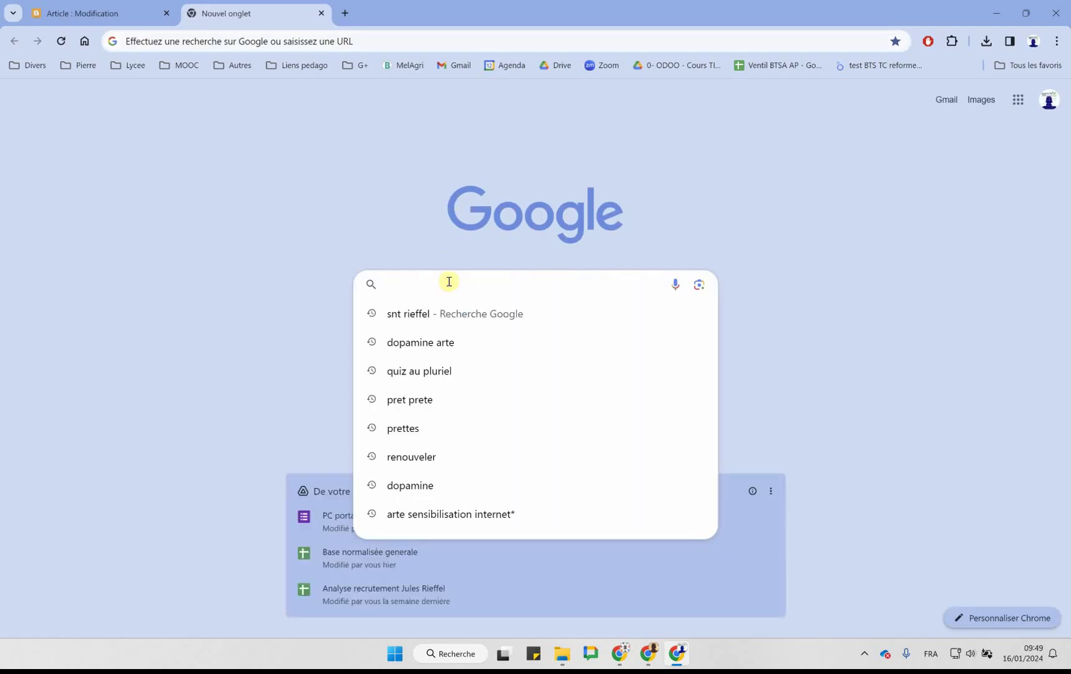
text(ia)
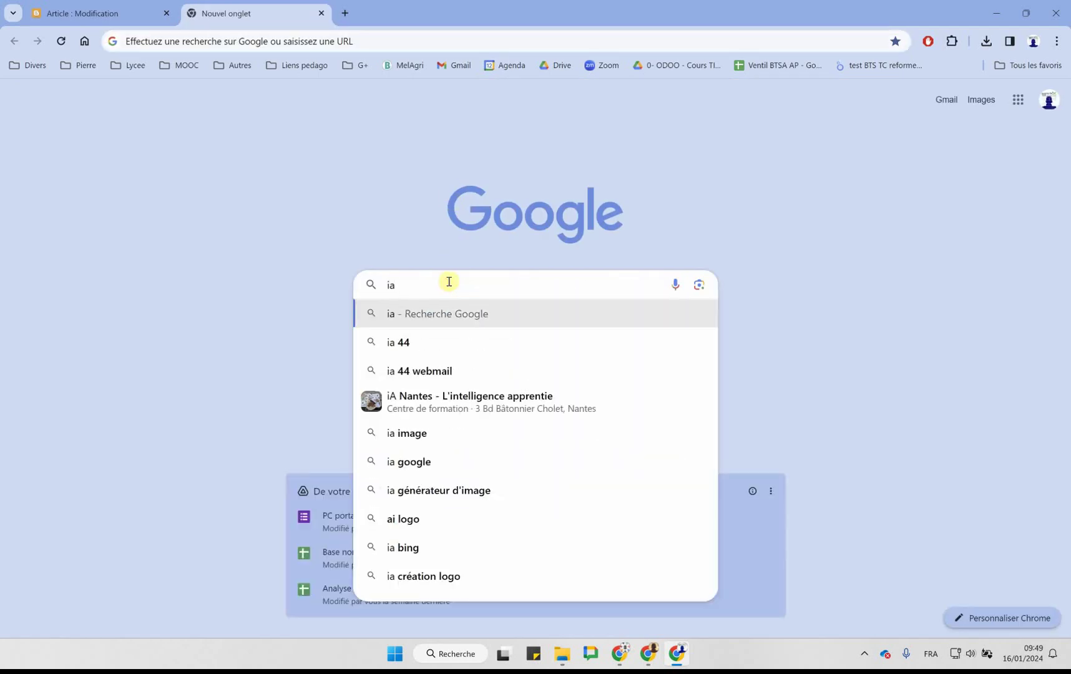
text( appr)
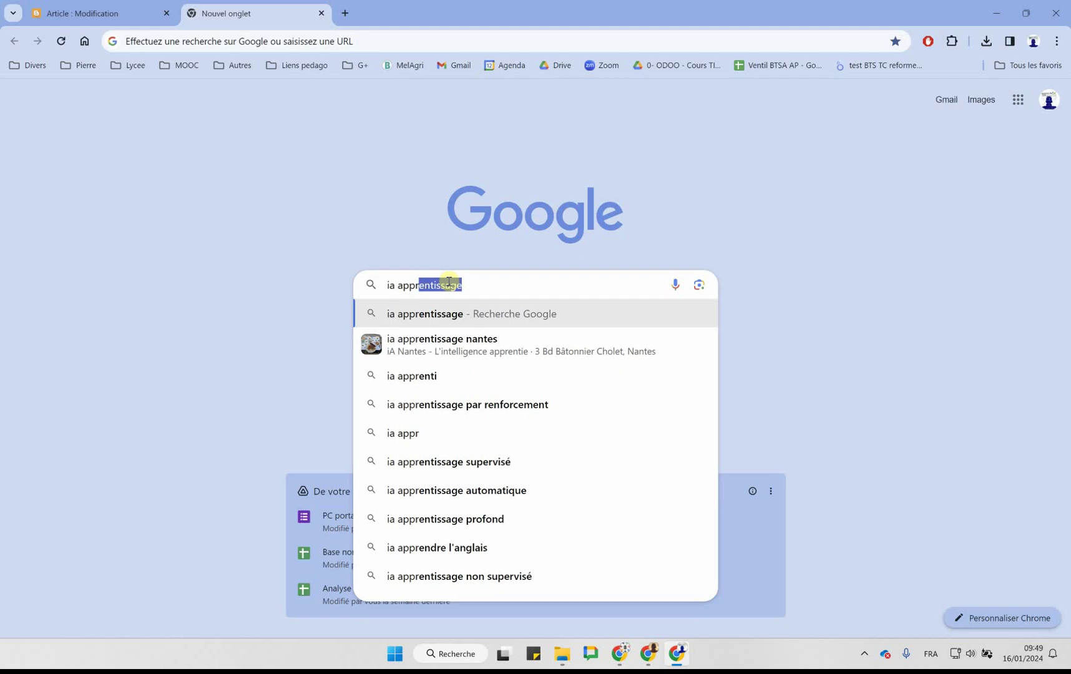
text(eciation scolaire)
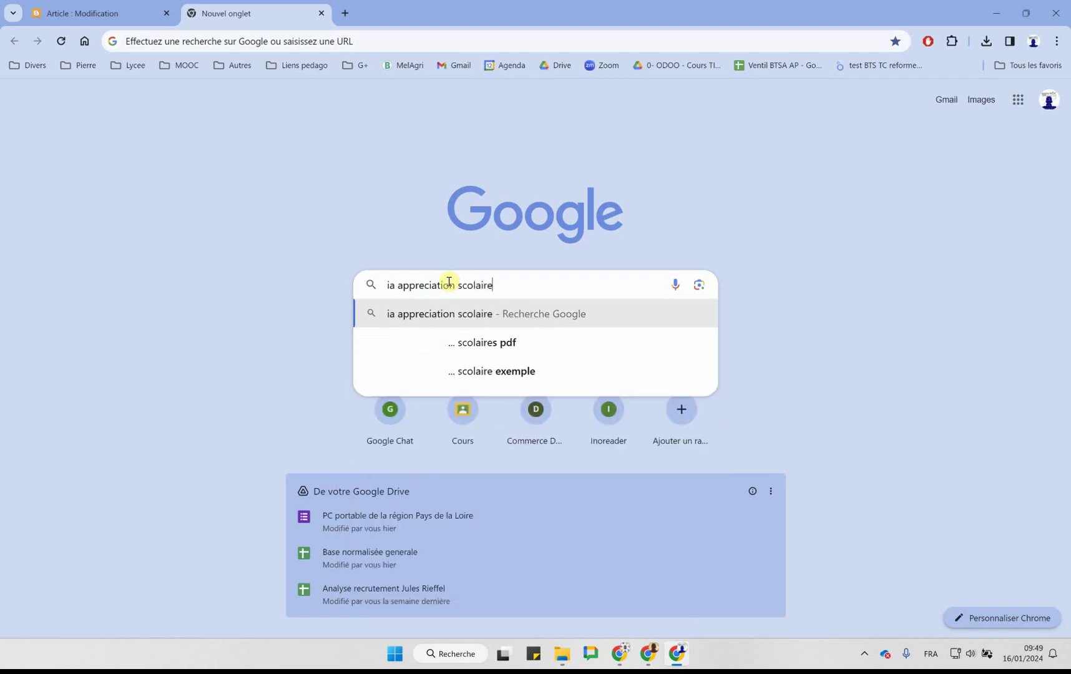
key(Return)
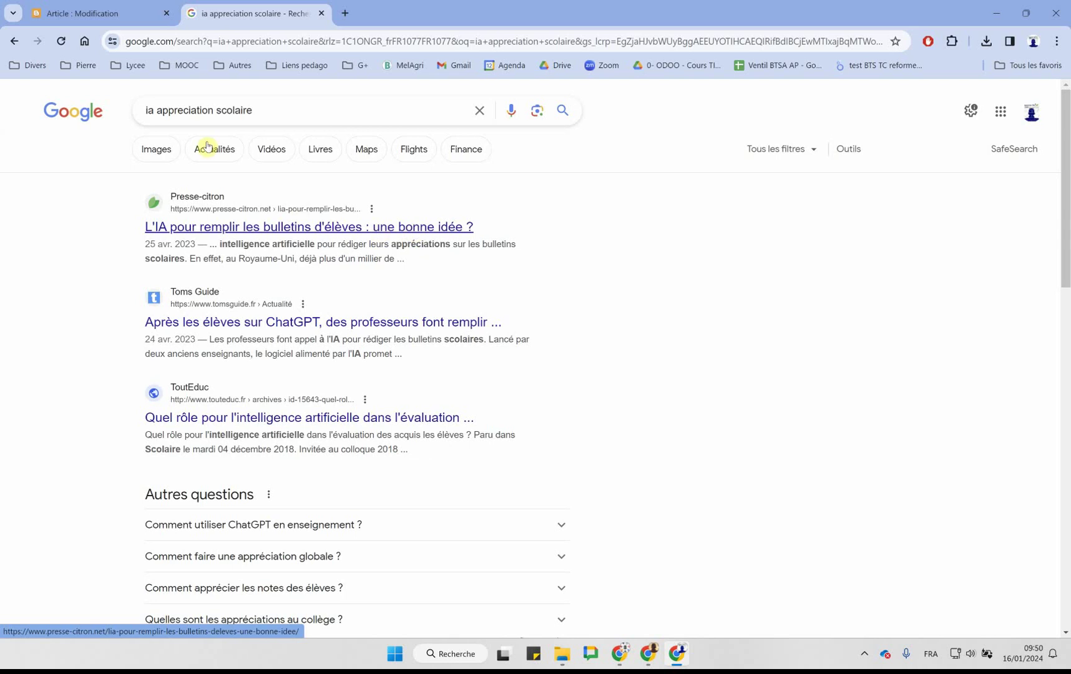
click(155, 149)
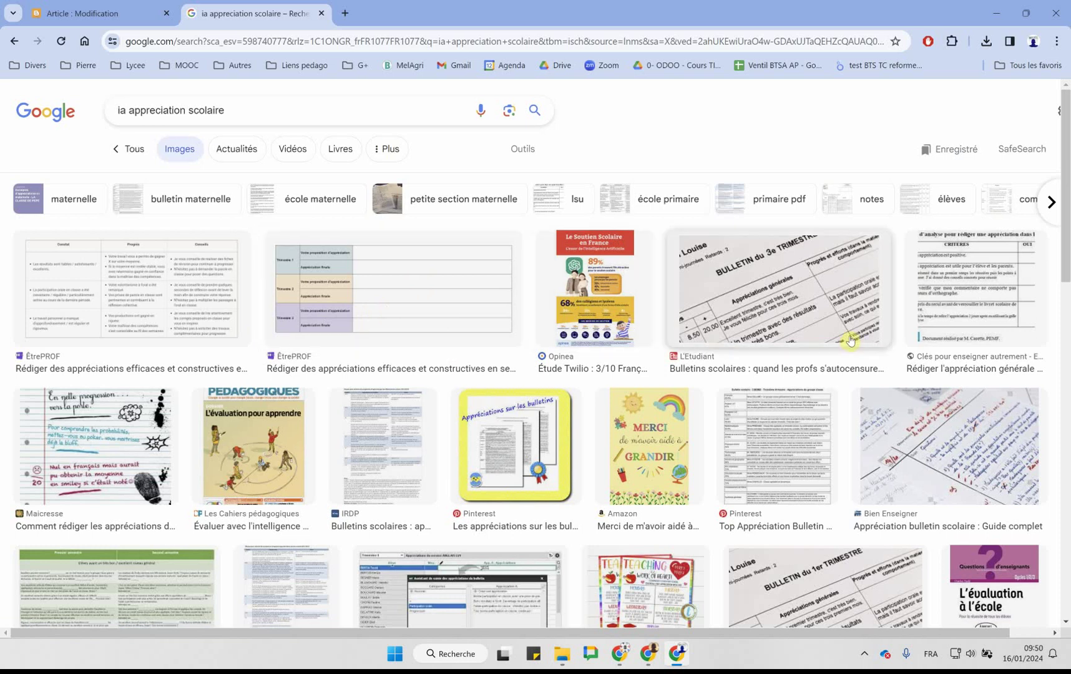
- Save the L'Etudiant image of the BULLETIN du 1er TRIMESTRE to the Téléchargements folder as 148308-bulletin-700x400.jpg
scroll(565, 315, down, 3)
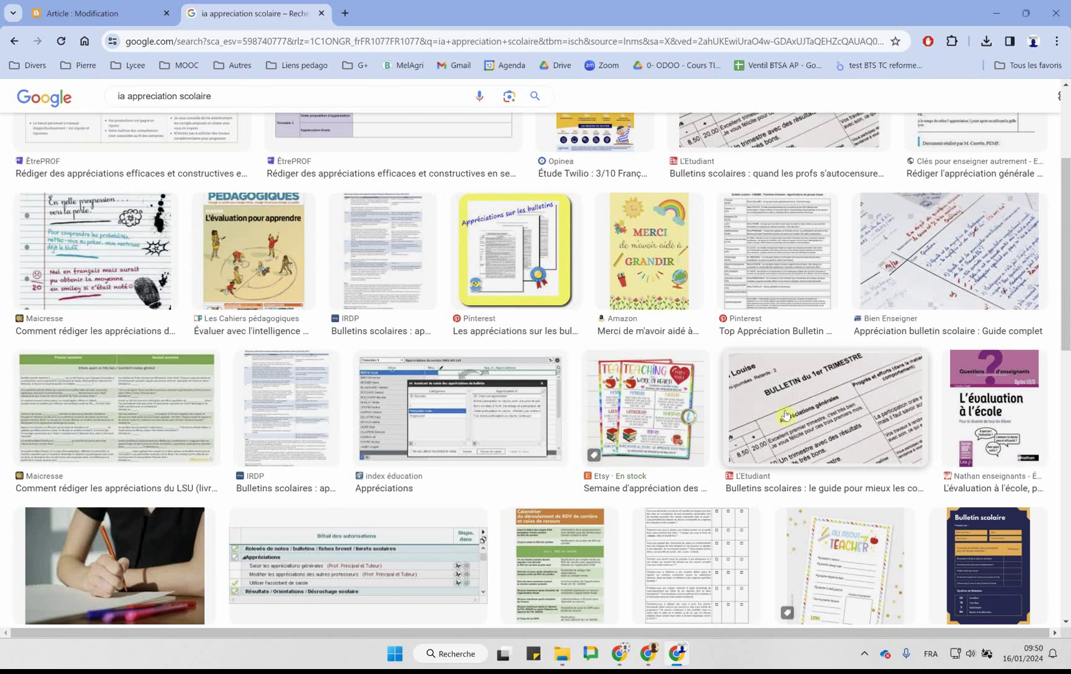
click(772, 407)
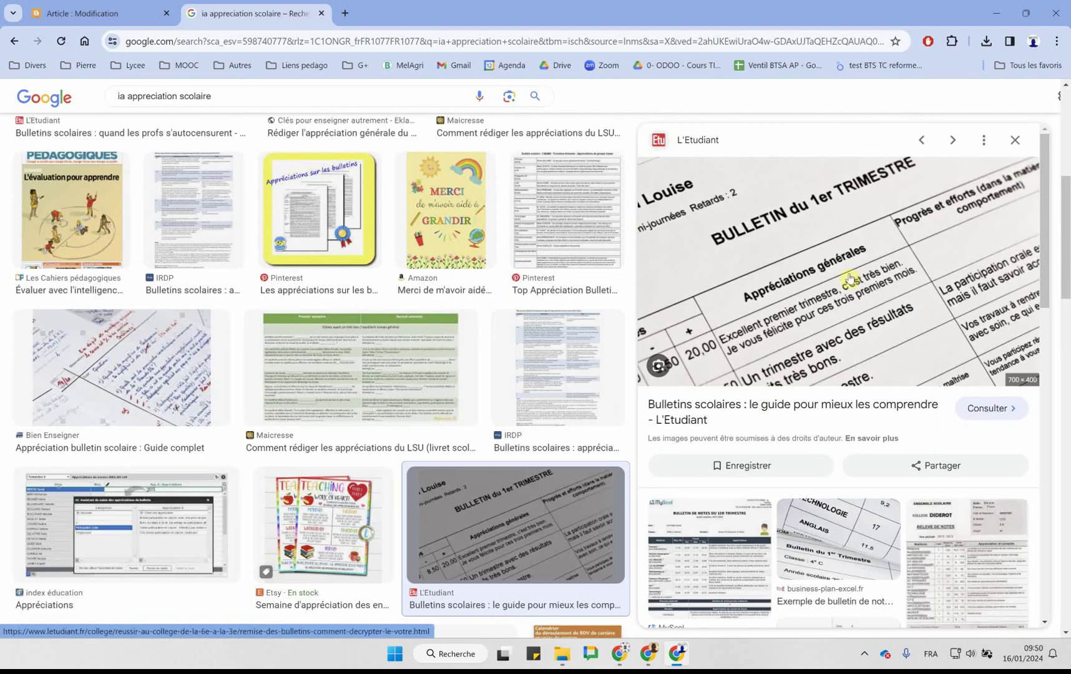
right_click(849, 275)
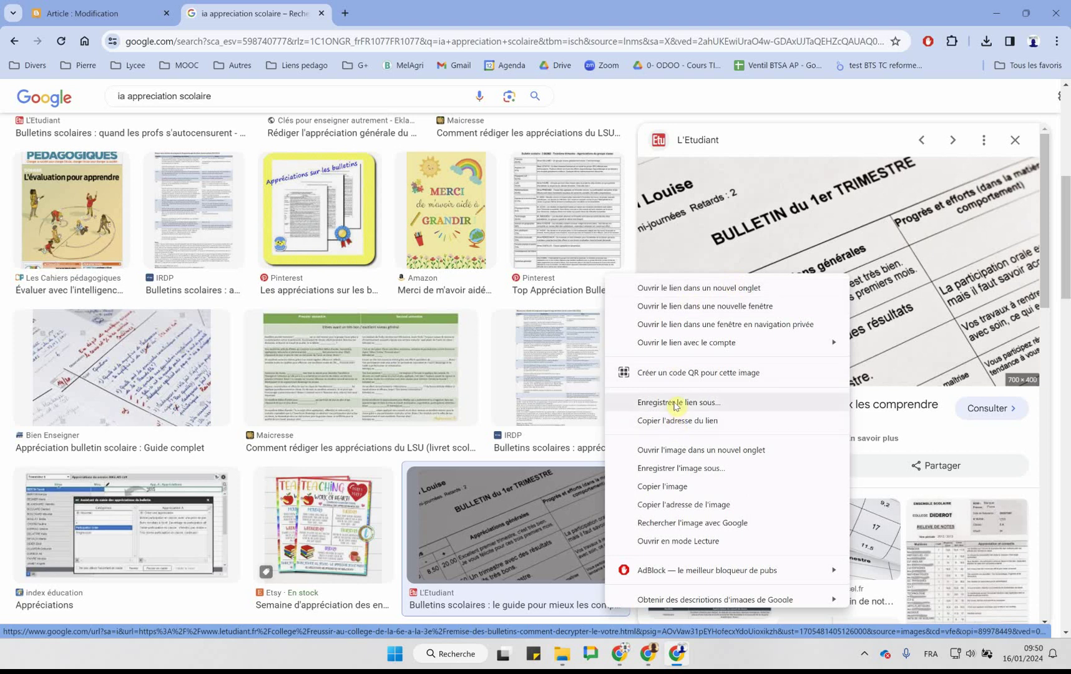
click(682, 468)
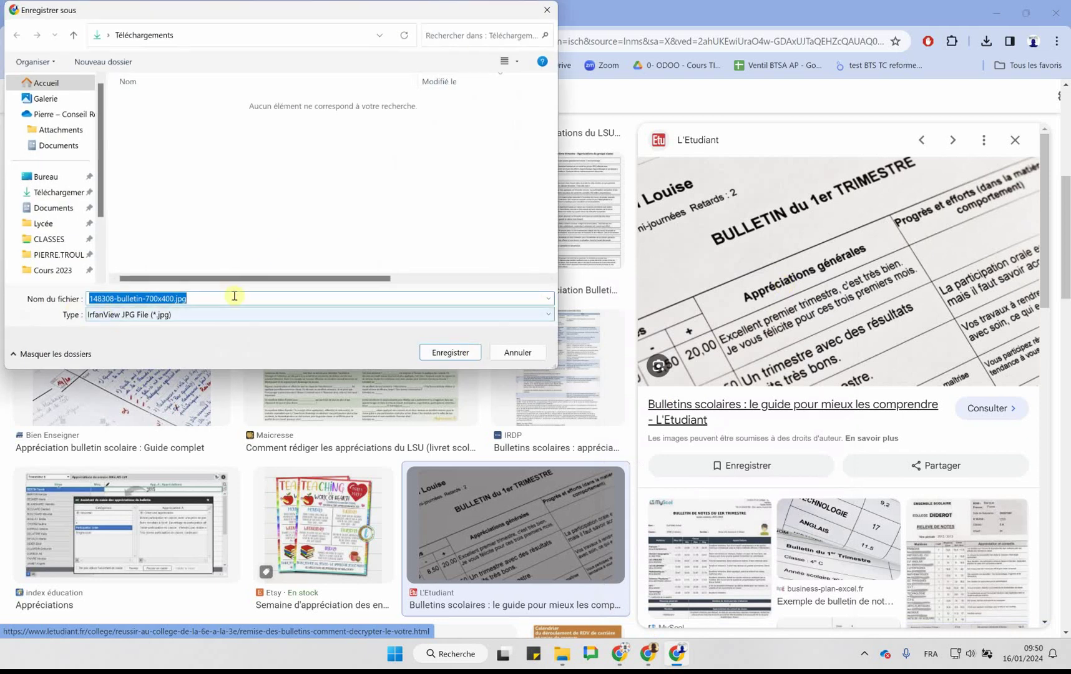
click(469, 352)
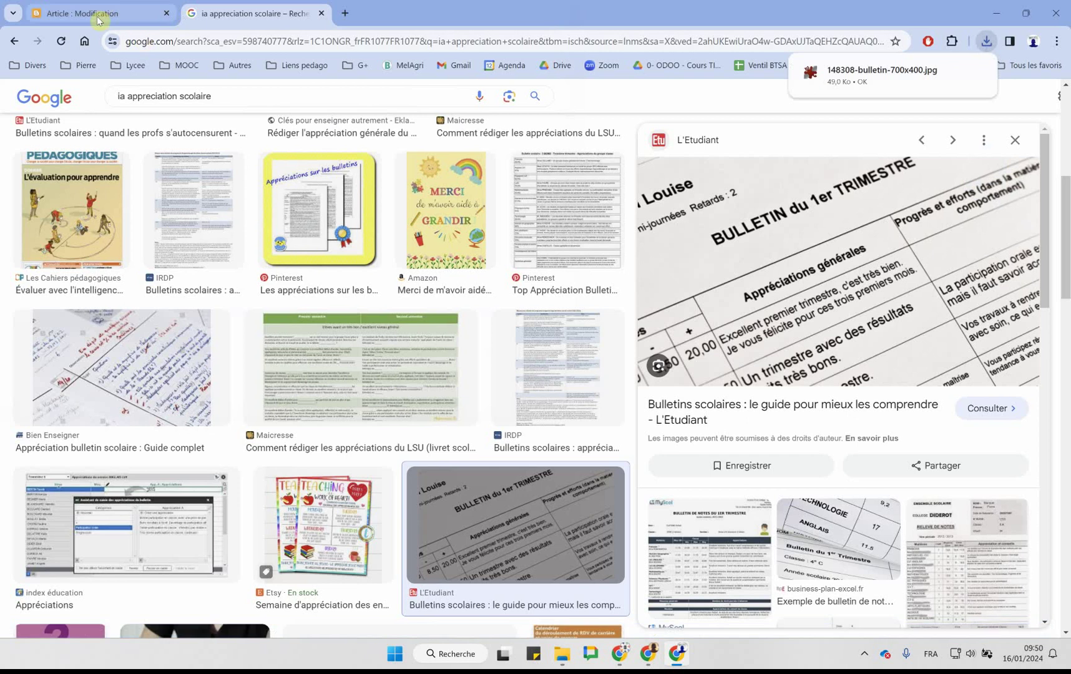
- Replace the placeholder word Image in the blog article with the picture 148308-bulletin-700x400.jpg imported from the computer
click(98, 15)
drag(308, 217, 222, 220)
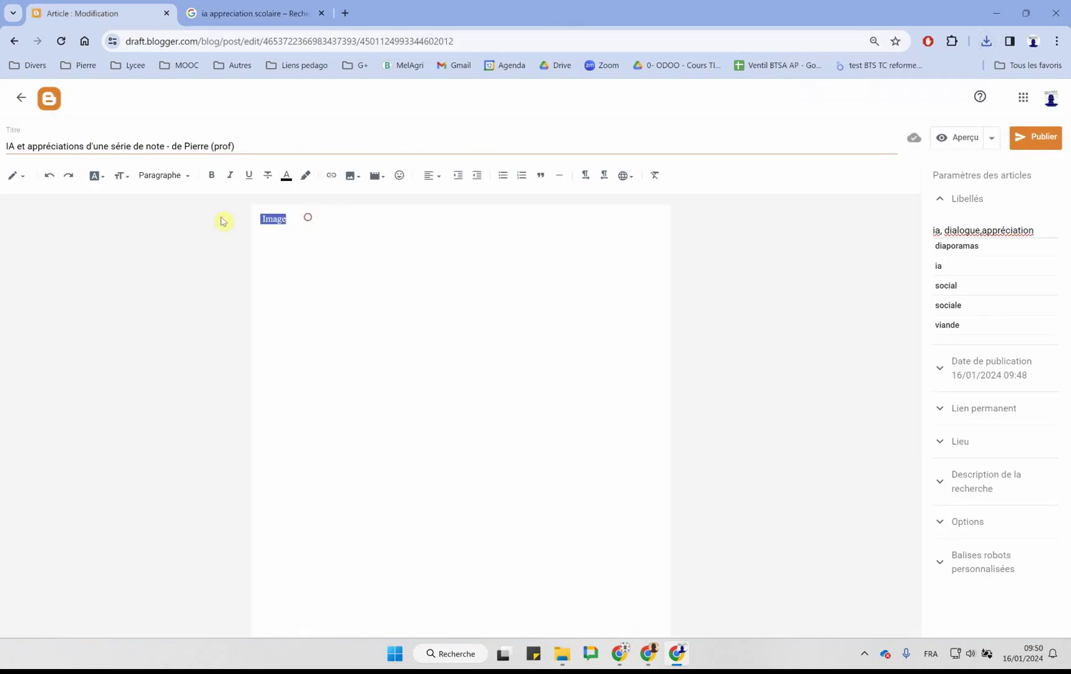
key(BackSpace)
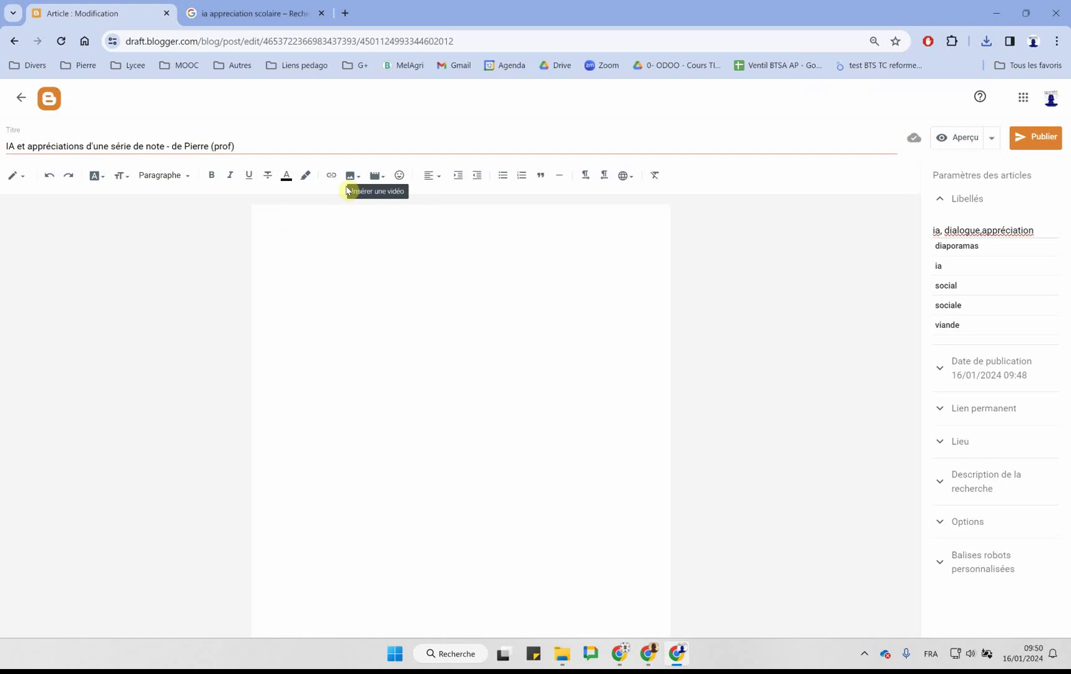
click(352, 179)
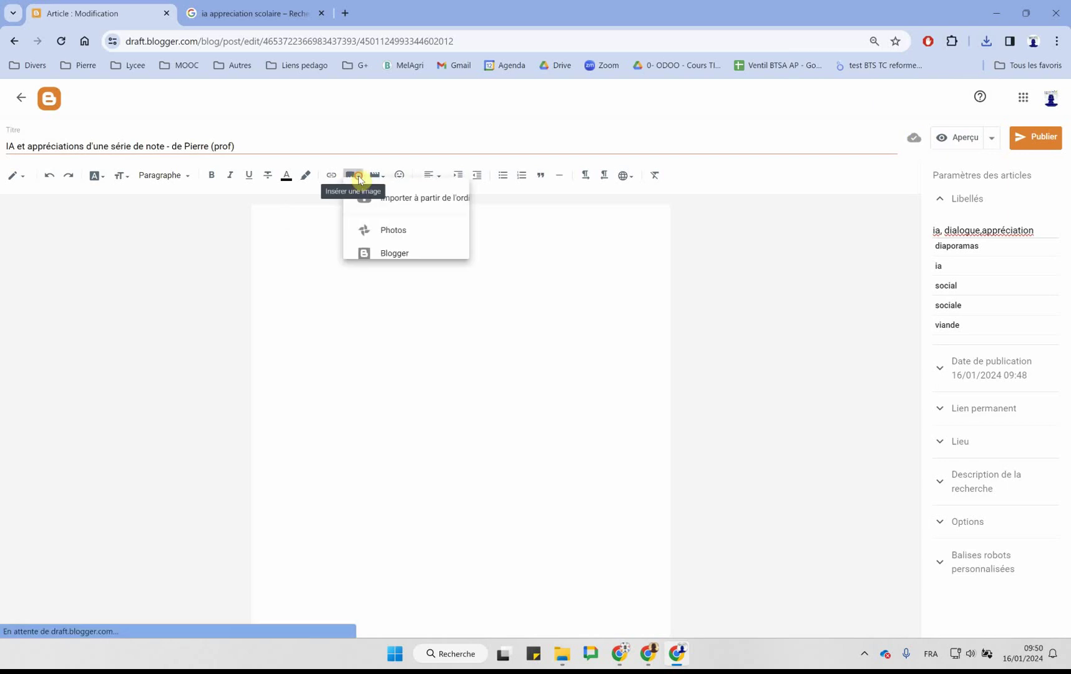
click(395, 206)
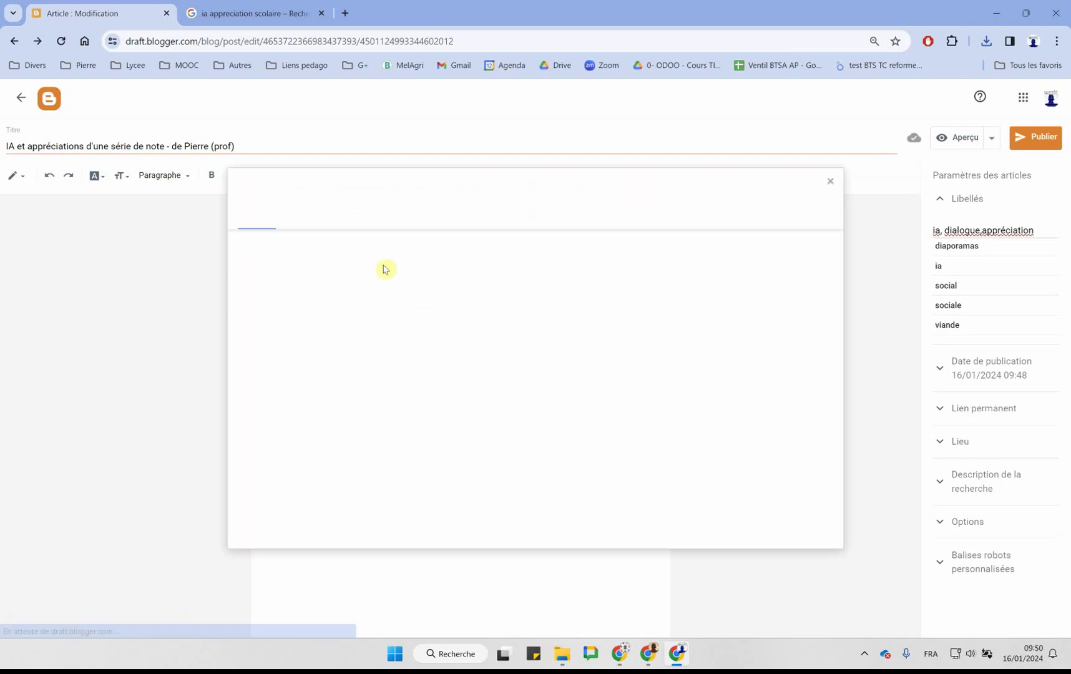
click(294, 247)
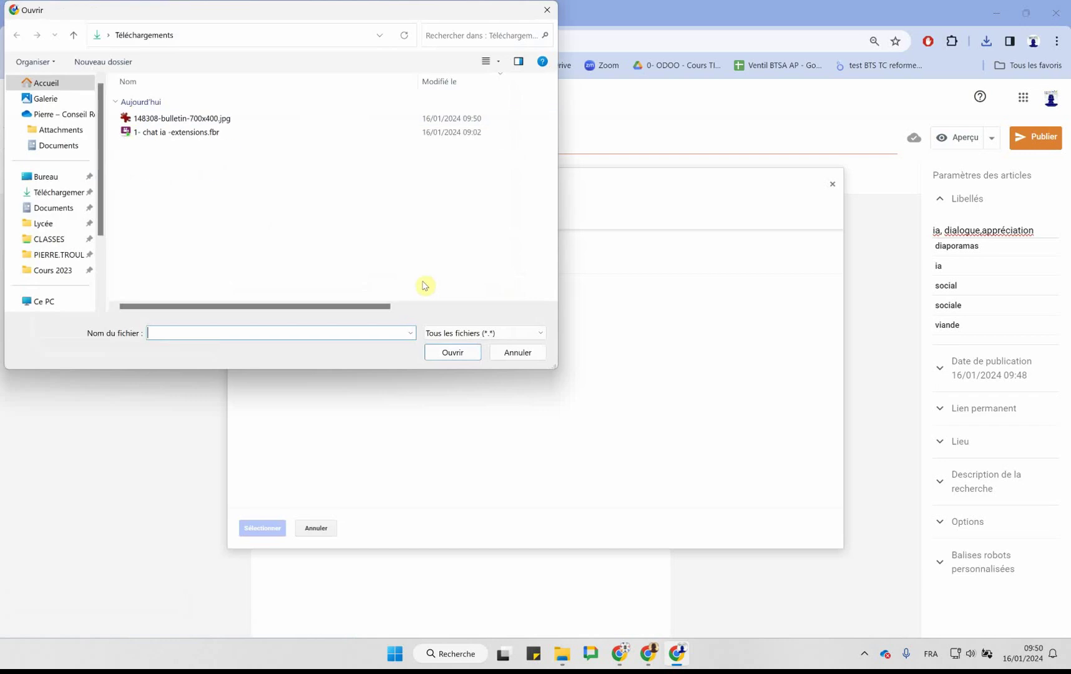
click(174, 121)
click(476, 353)
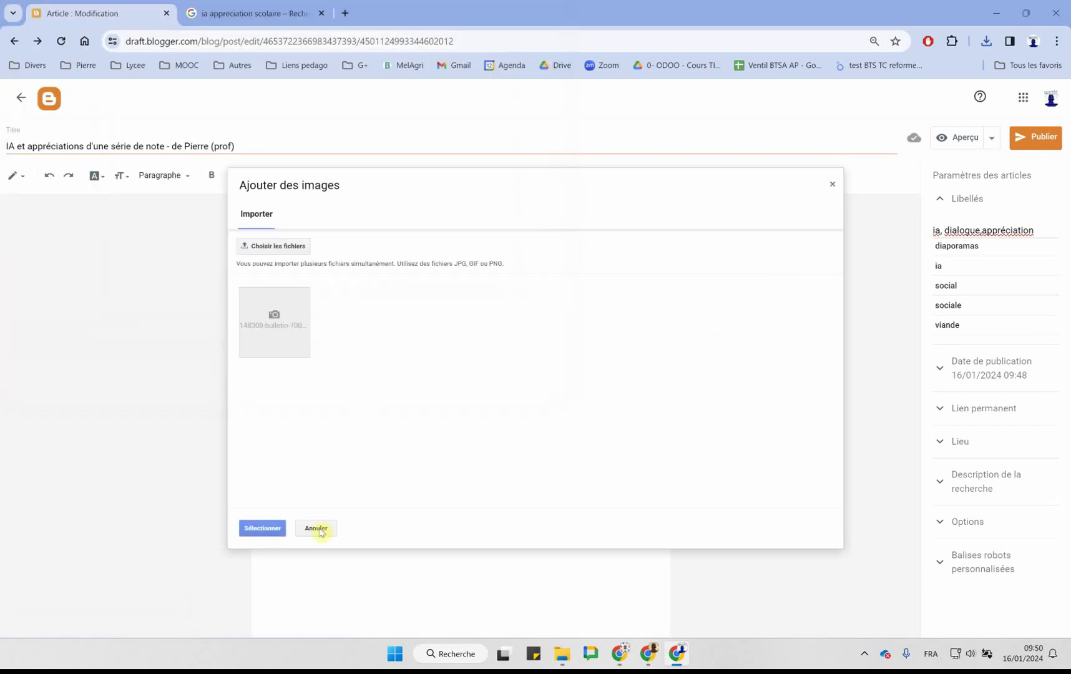
click(262, 528)
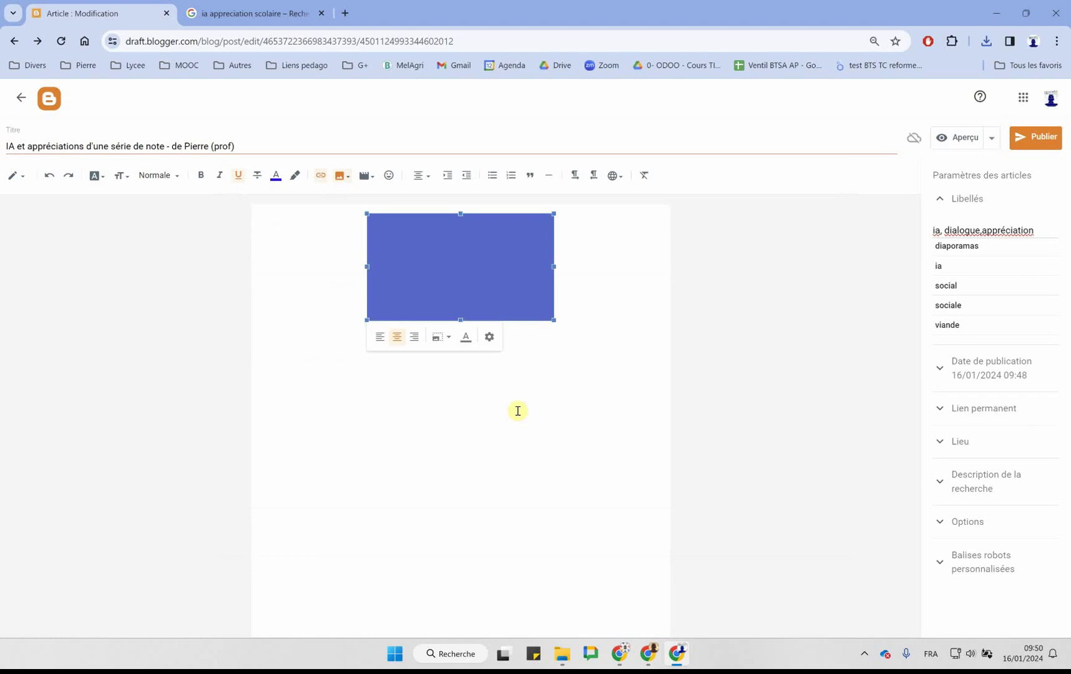
- Set the inserted report card picture to the Grande size and add a caption area beneath it
click(439, 338)
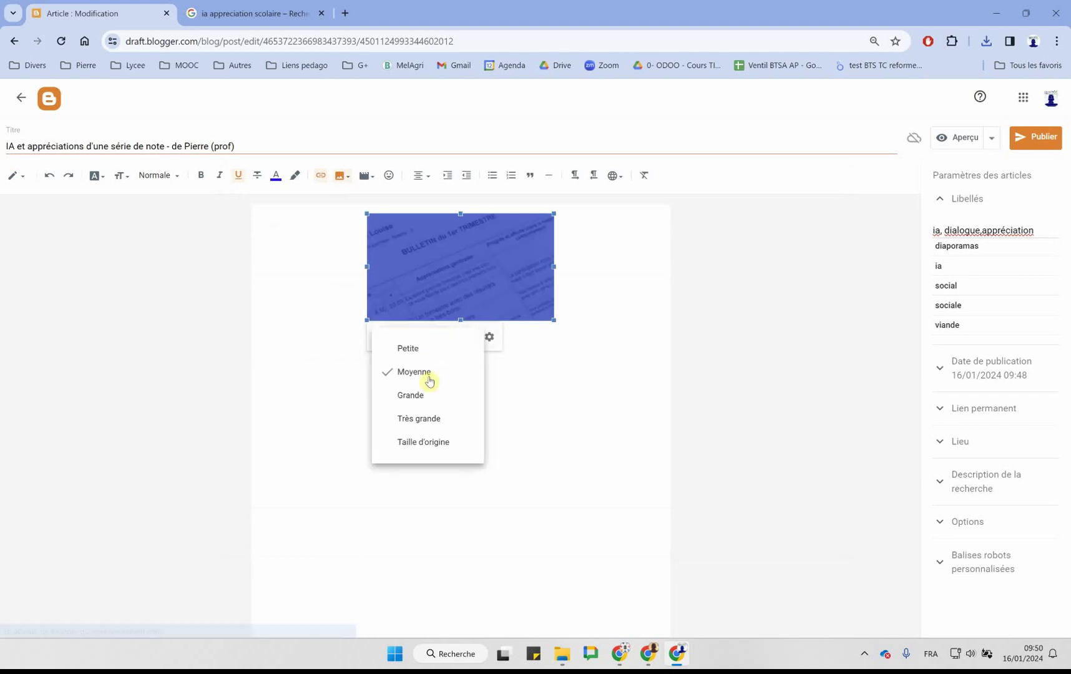
click(403, 394)
click(456, 303)
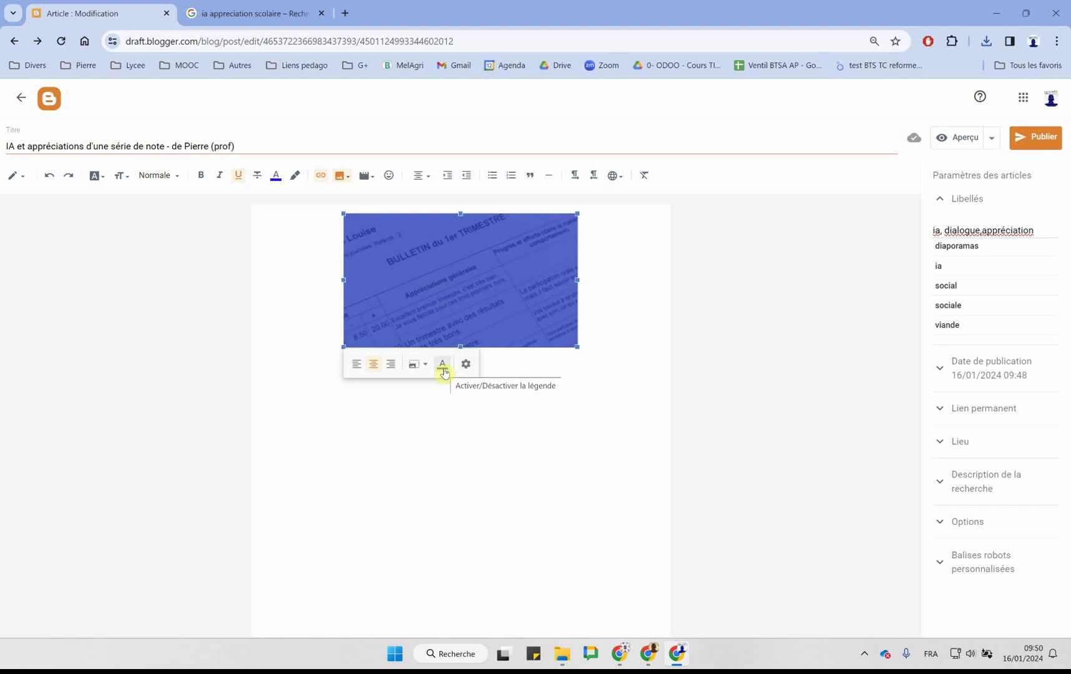
click(444, 373)
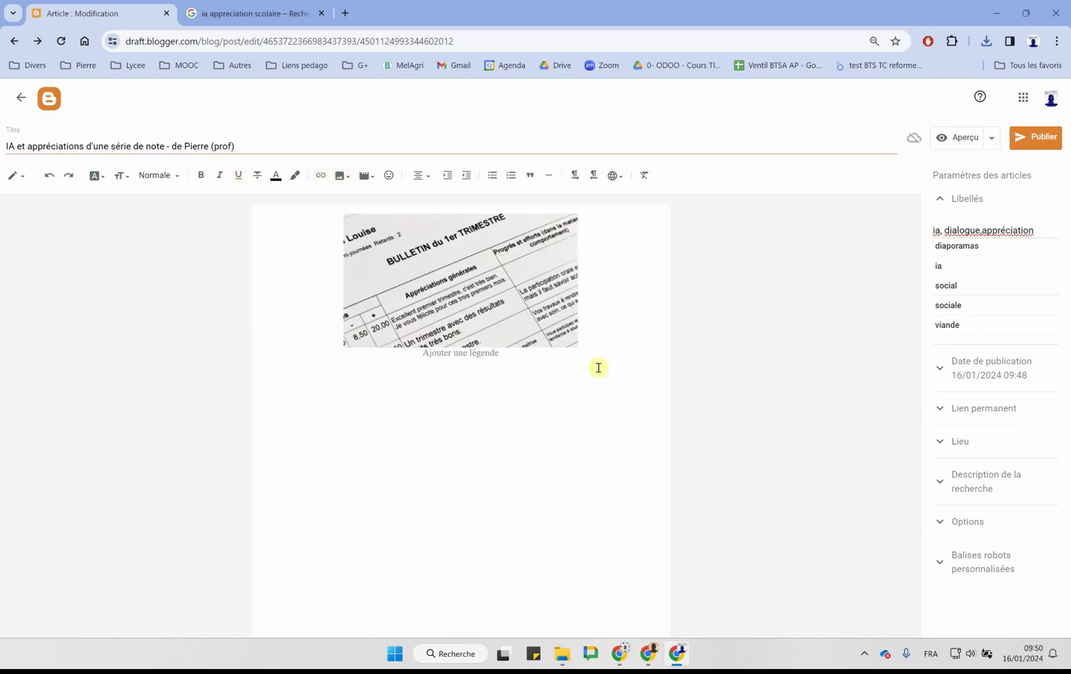